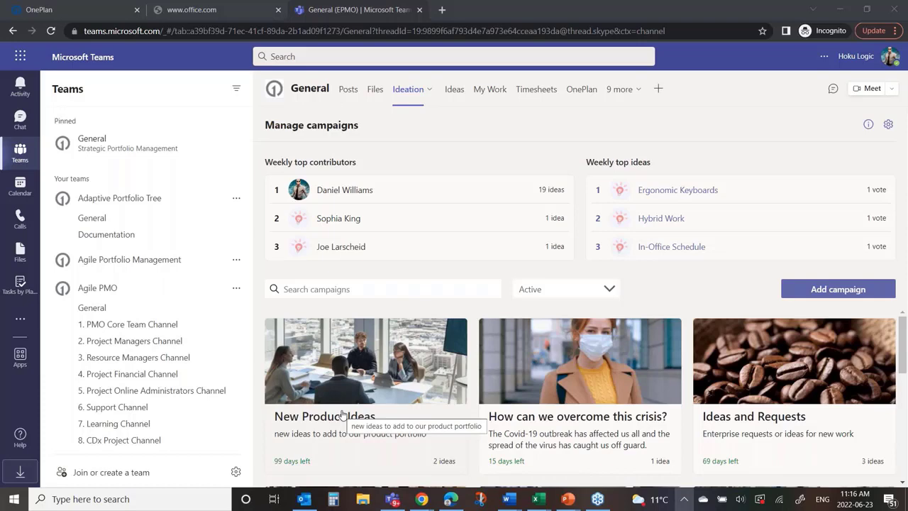
# - Open the New Product Ideas campaign card to see its 2 ideas with 2 votes each
pyautogui.click(342, 414)
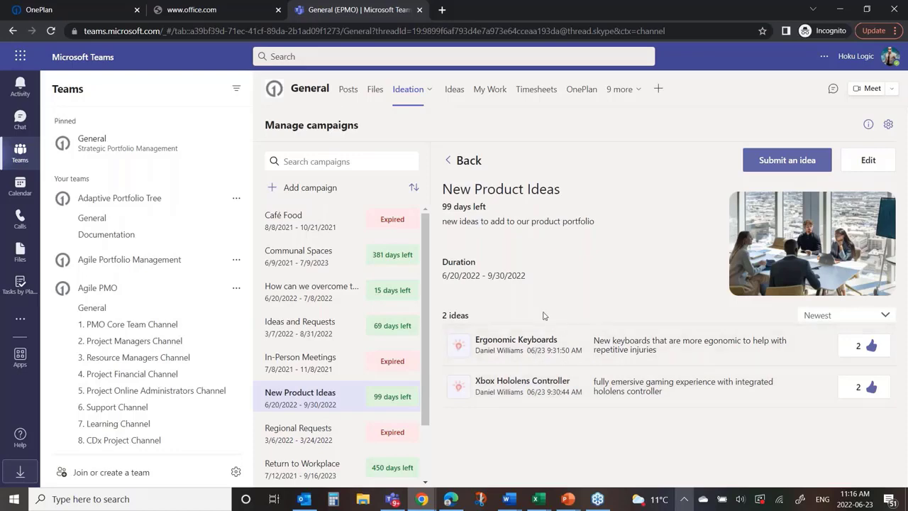
# - Switch over to the OnePlan browser tab showing the product portfolio
pyautogui.click(91, 13)
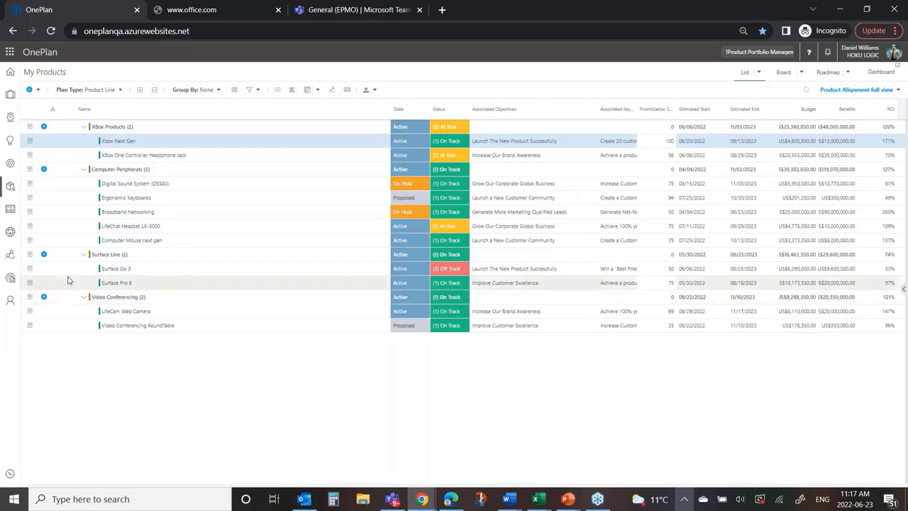
# - Go to My Strategy and expand all objectives to reveal their key results
pyautogui.click(10, 164)
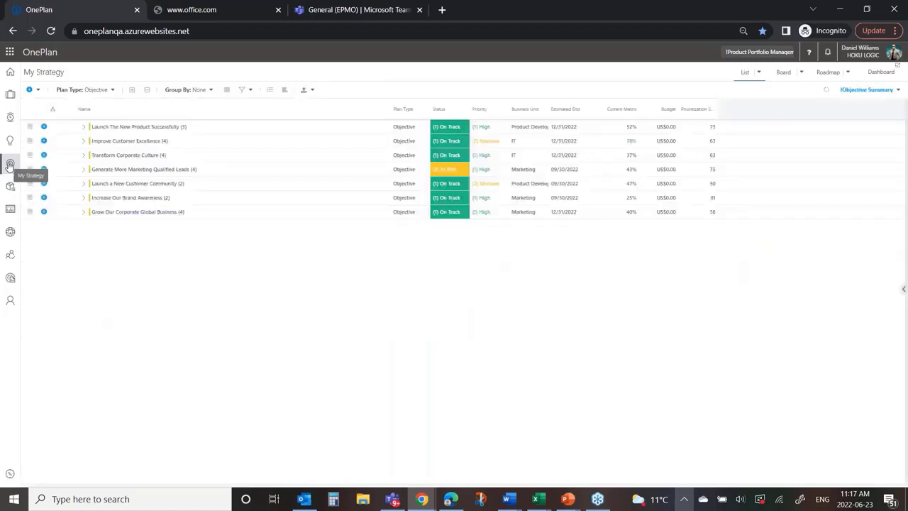
pyautogui.click(132, 91)
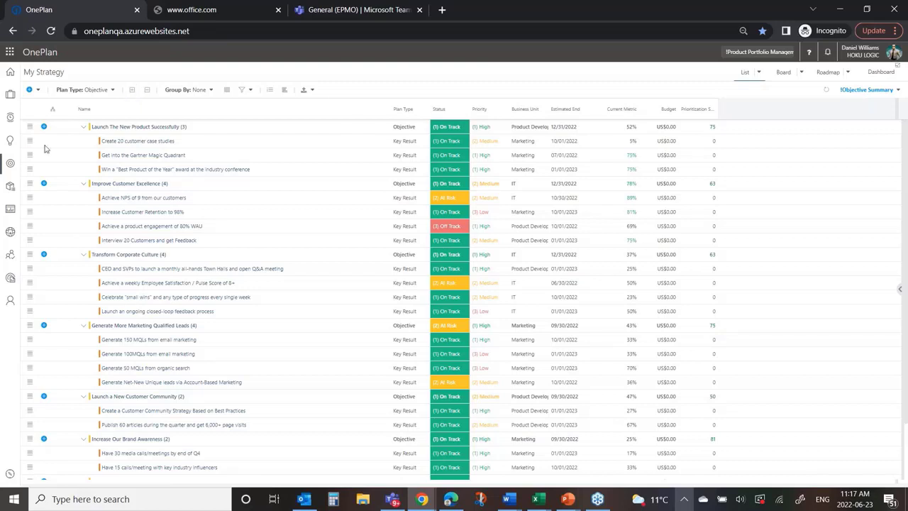
# - Go to My Products and switch to the Product Alignment view
pyautogui.click(11, 190)
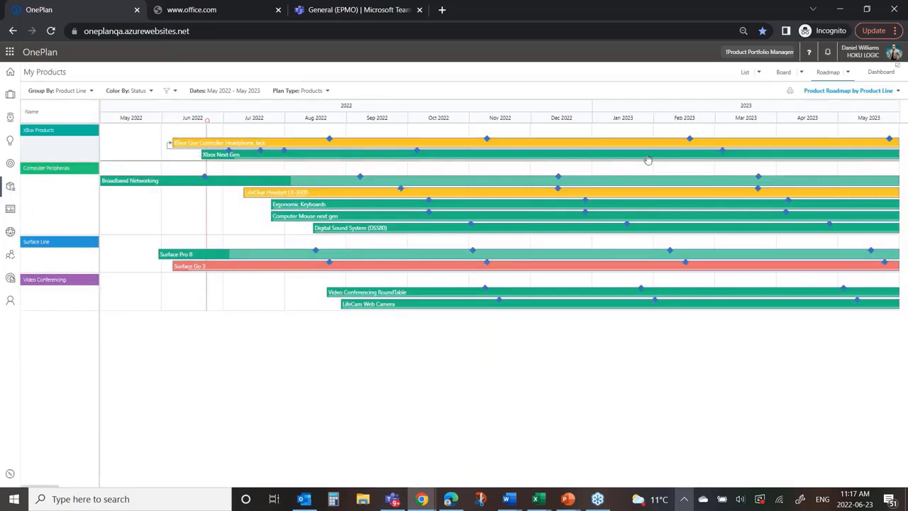
pyautogui.click(758, 73)
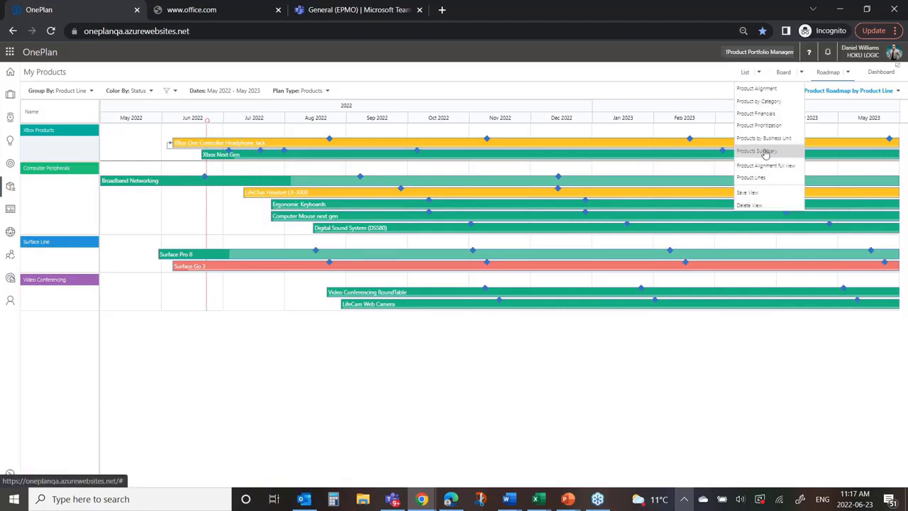
pyautogui.click(764, 91)
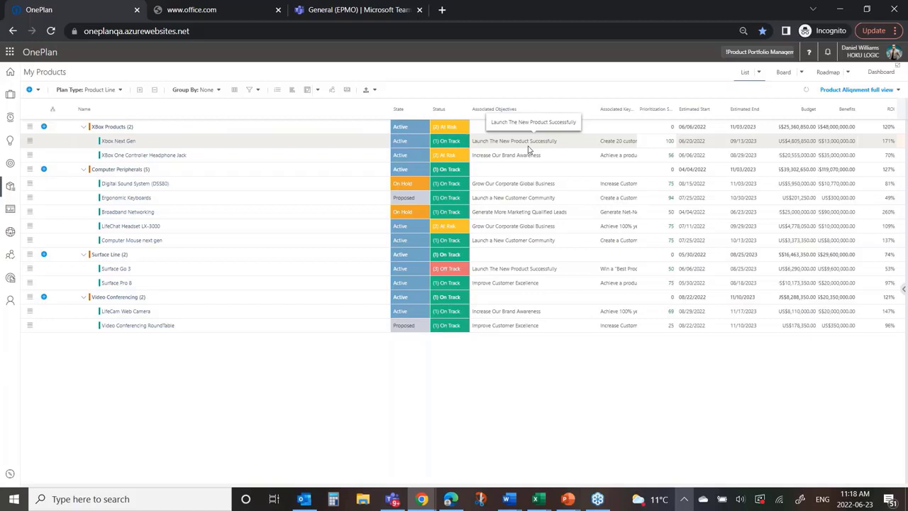
# - Open the Xbox Next Gen product details and scroll down its Details page
pyautogui.click(118, 142)
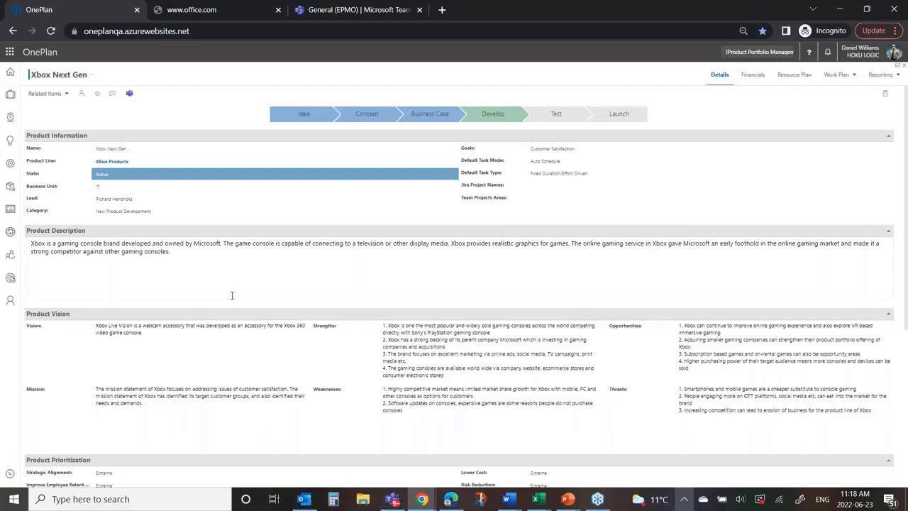
pyautogui.scroll(-3, 231, 295)
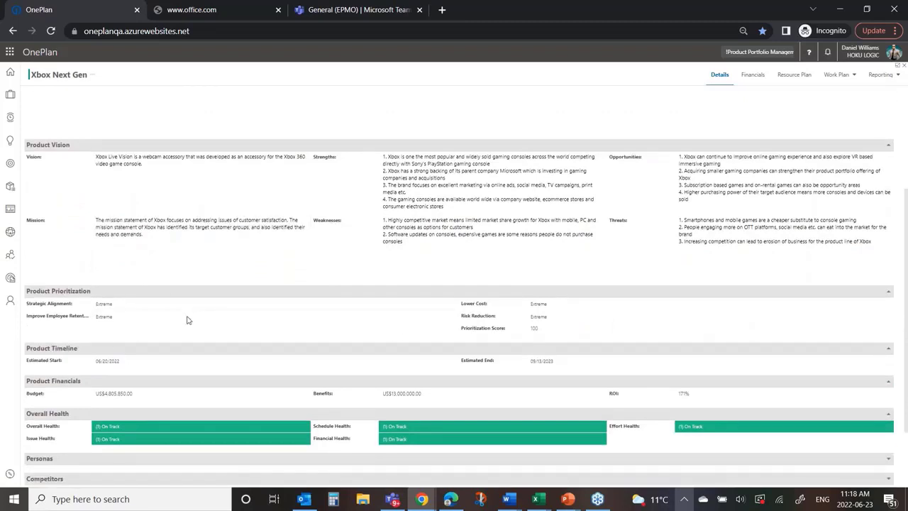
pyautogui.scroll(-2, 187, 320)
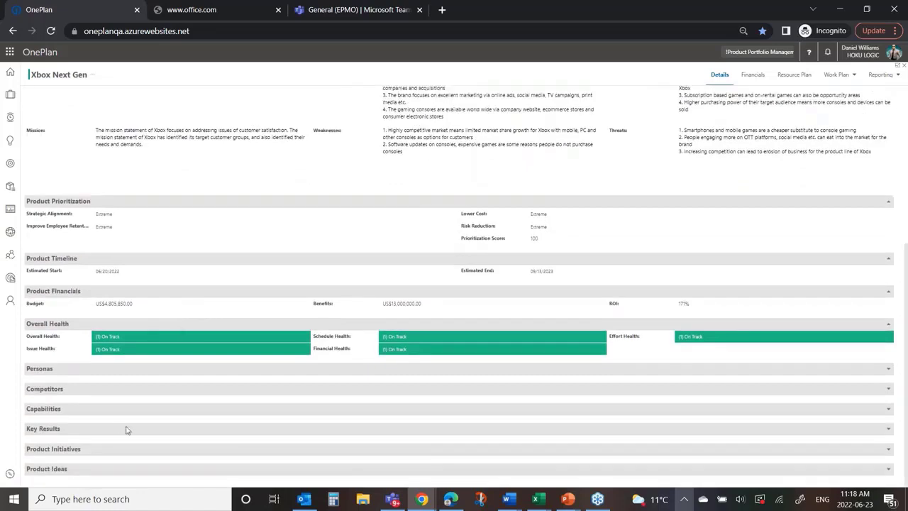
# - Expand Xbox Next Gen's Personas, Competitors and Key Results sections, then return to the top
pyautogui.click(146, 368)
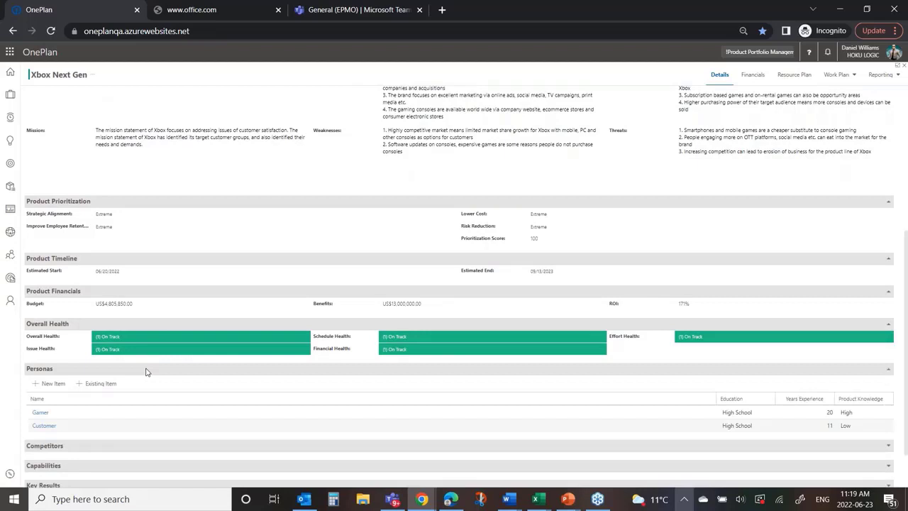
pyautogui.scroll(-1, 146, 371)
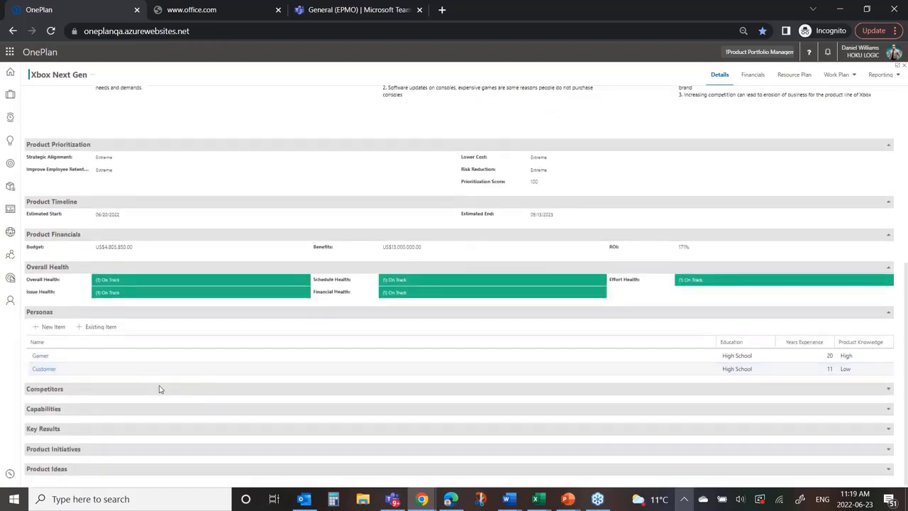
pyautogui.click(159, 388)
pyautogui.scroll(-1, 159, 389)
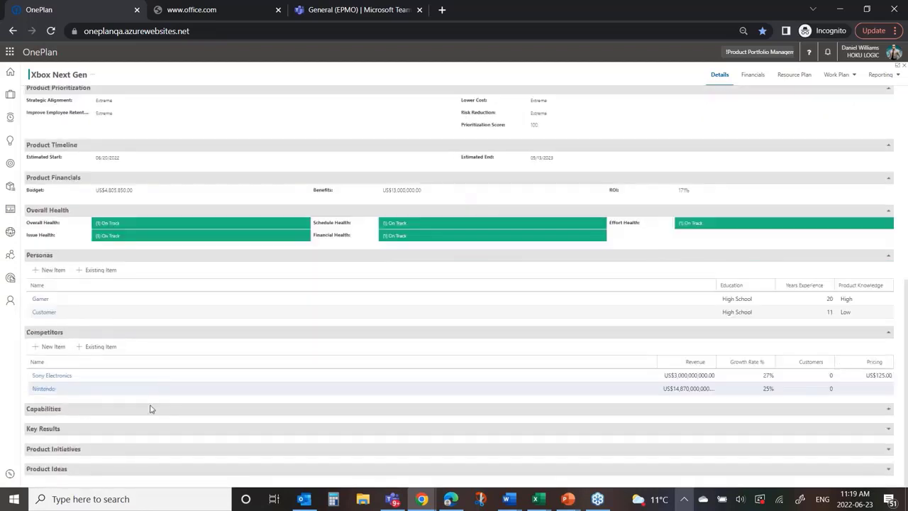
pyautogui.click(150, 430)
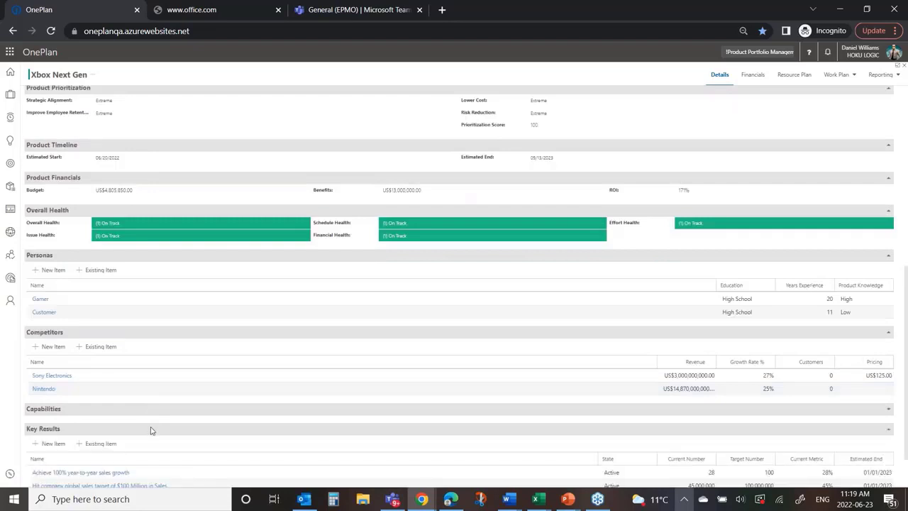
pyautogui.scroll(-1, 150, 429)
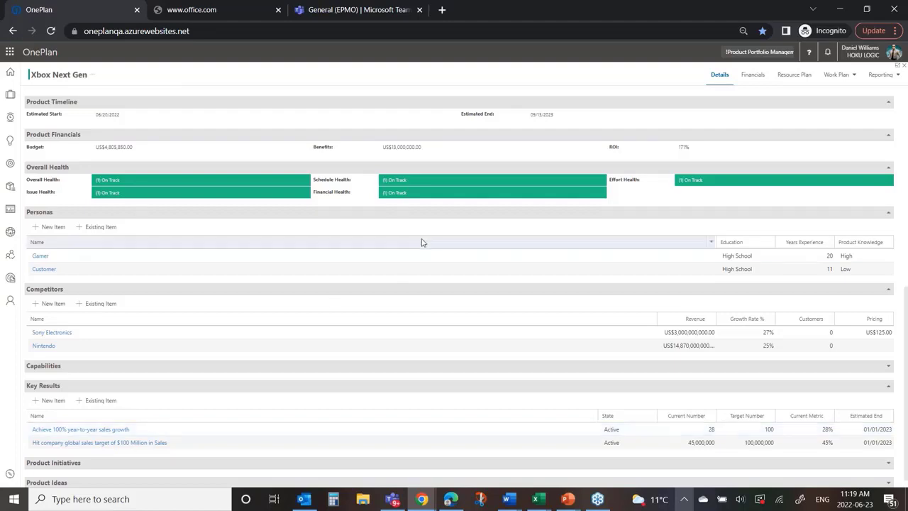
pyautogui.scroll(5, 421, 241)
pyautogui.scroll(2, 422, 241)
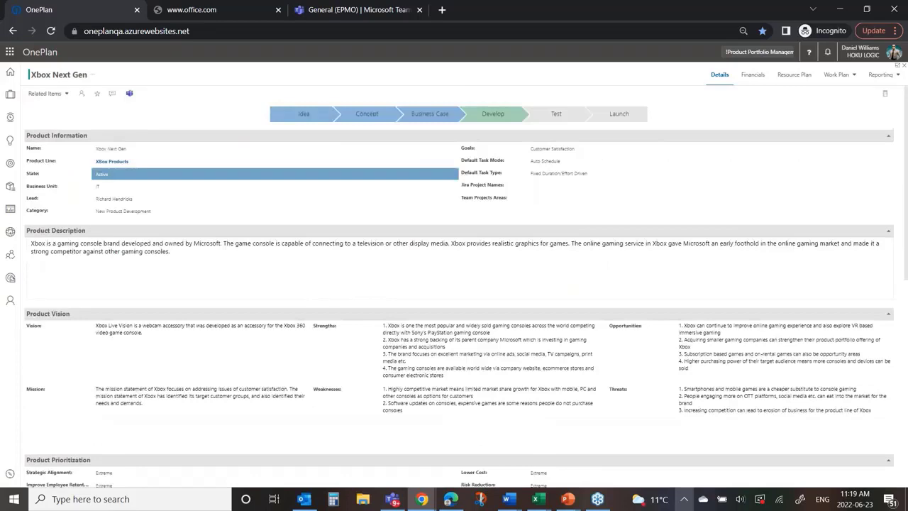
# - Show Xbox Next Gen's Resource Plan with monthly committed hours per resource, totalling 2,434.00
pyautogui.click(795, 79)
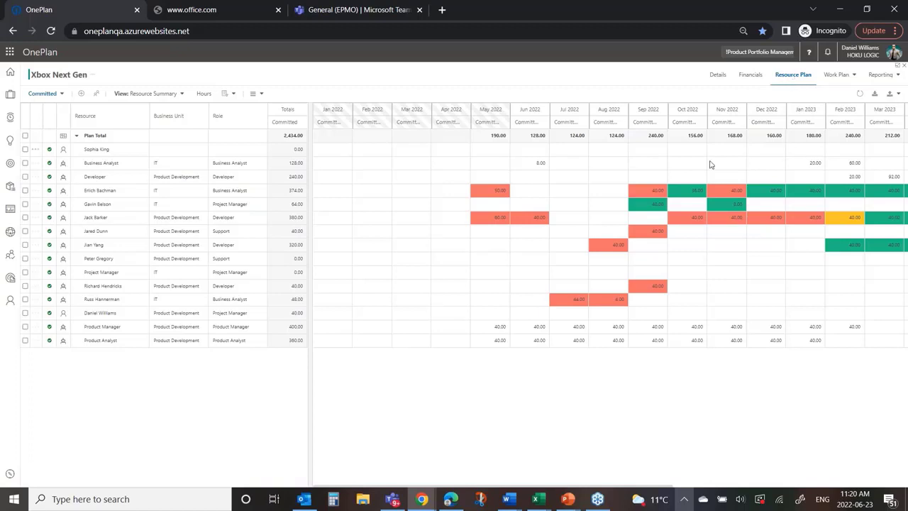
pyautogui.moveTo(654, 222)
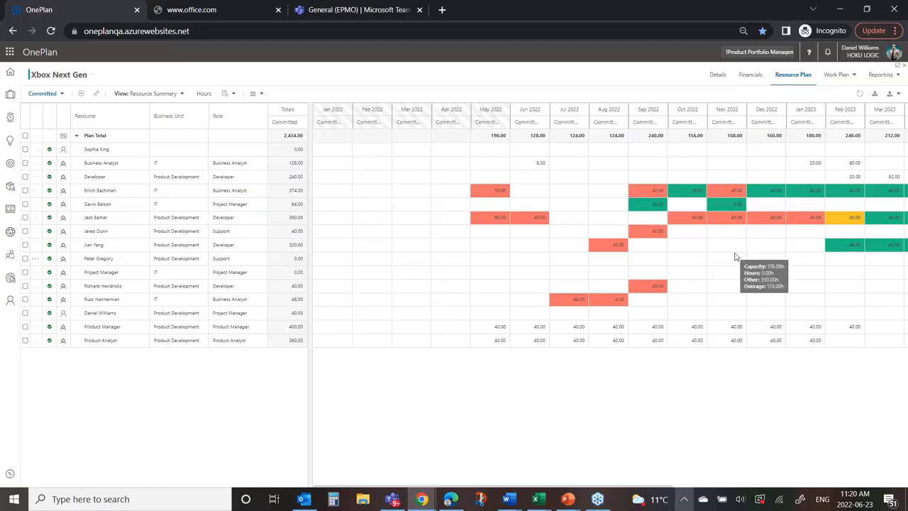
# - Show Xbox Next Gen's Financials budget grid by cost category and month
pyautogui.click(749, 75)
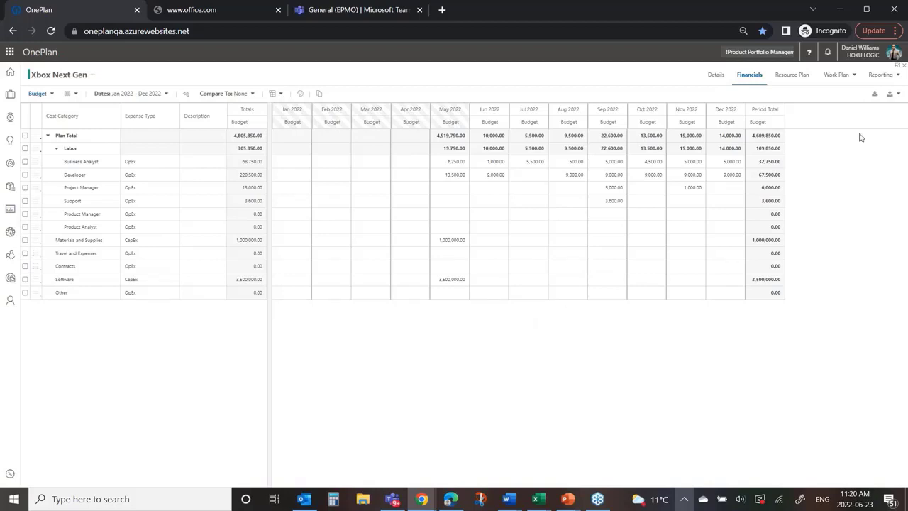
pyautogui.click(853, 78)
# - Show the work plan as an expanded task list with a zoomed-out Gantt and Show Timeline on
pyautogui.click(839, 94)
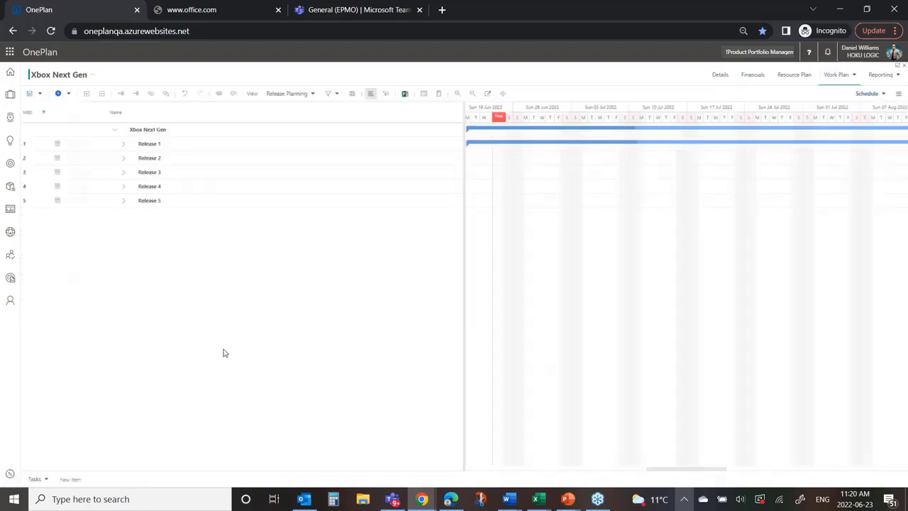
pyautogui.click(85, 95)
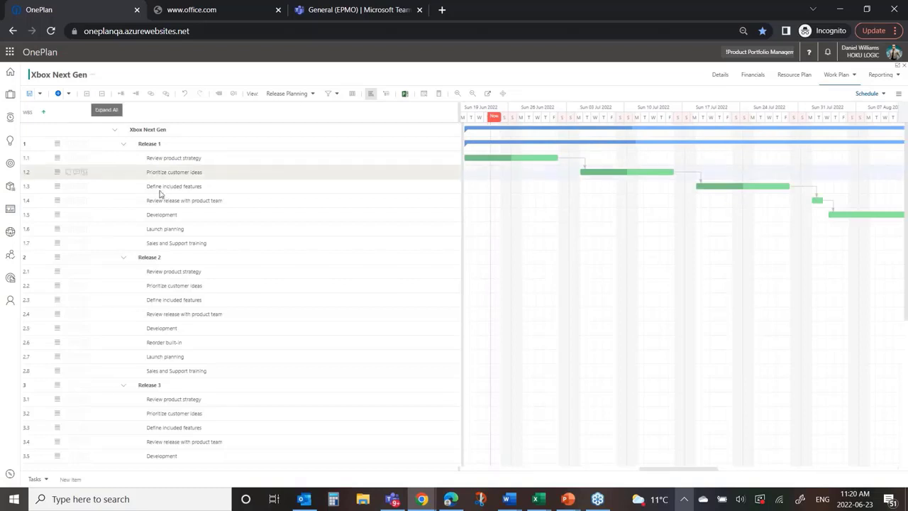
pyautogui.click(473, 94)
pyautogui.click(472, 93)
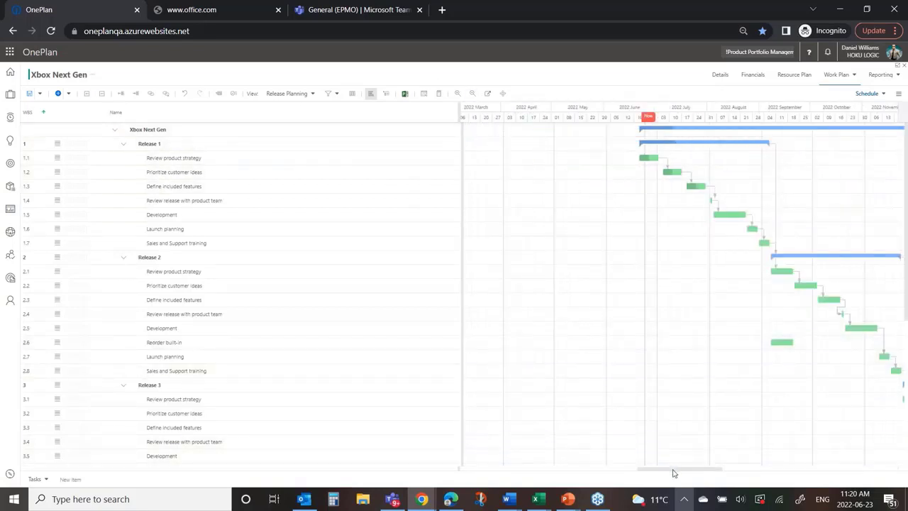
pyautogui.moveTo(674, 469); pyautogui.dragTo(706, 473)
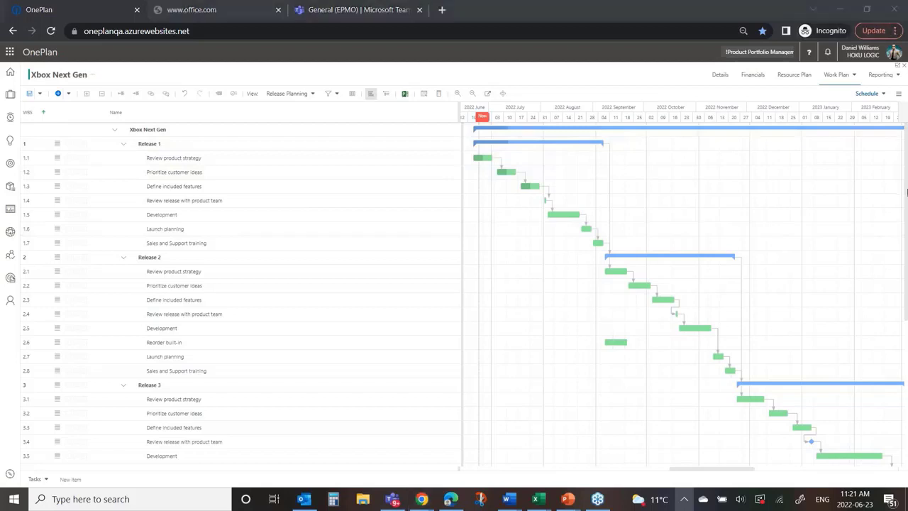
pyautogui.click(898, 93)
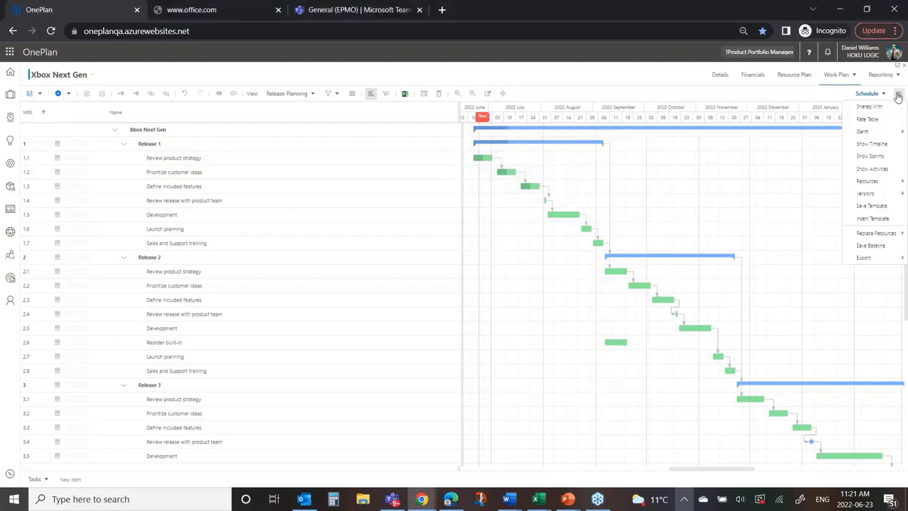
pyautogui.click(879, 145)
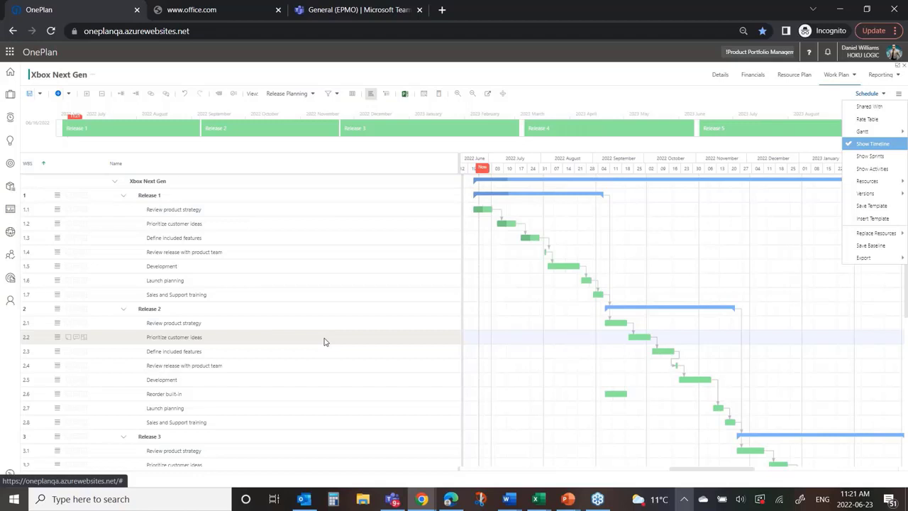
# - Switch the Xbox Next Gen work plan from Schedule to the Backlog of features
pyautogui.click(899, 97)
pyautogui.click(882, 94)
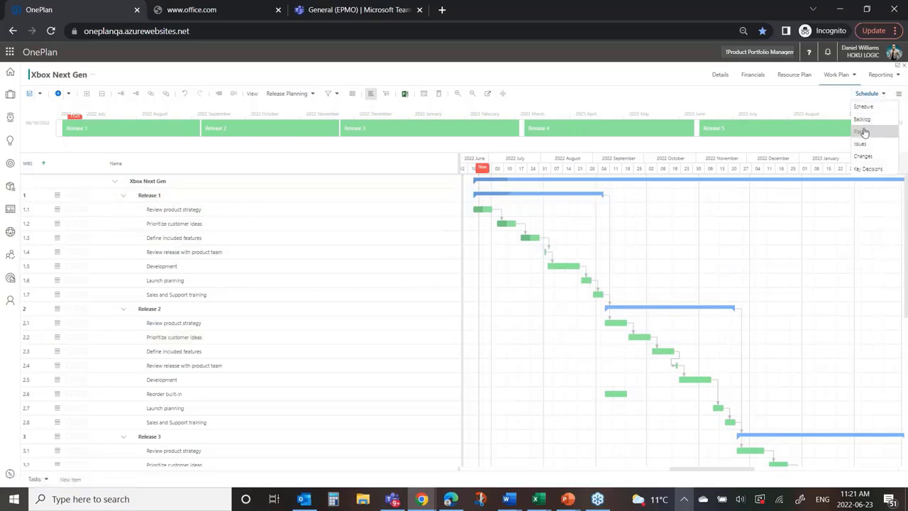
pyautogui.click(857, 168)
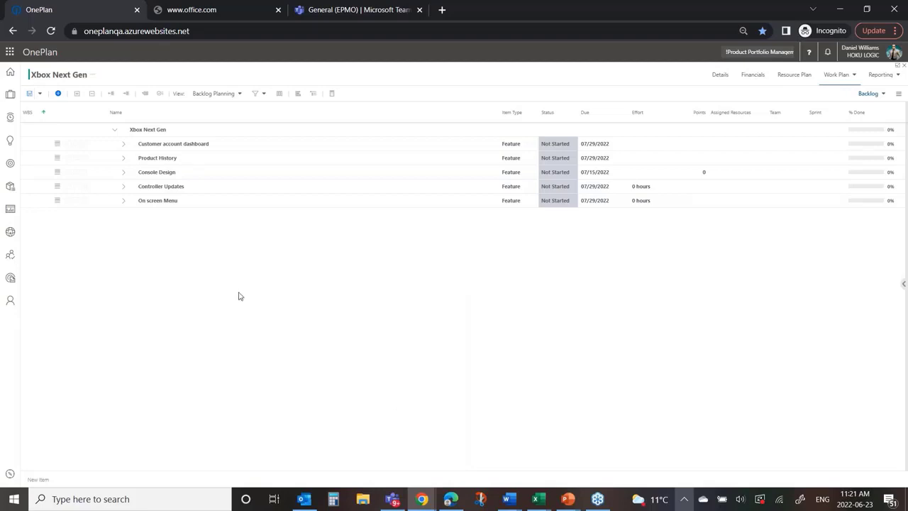
pyautogui.click(223, 96)
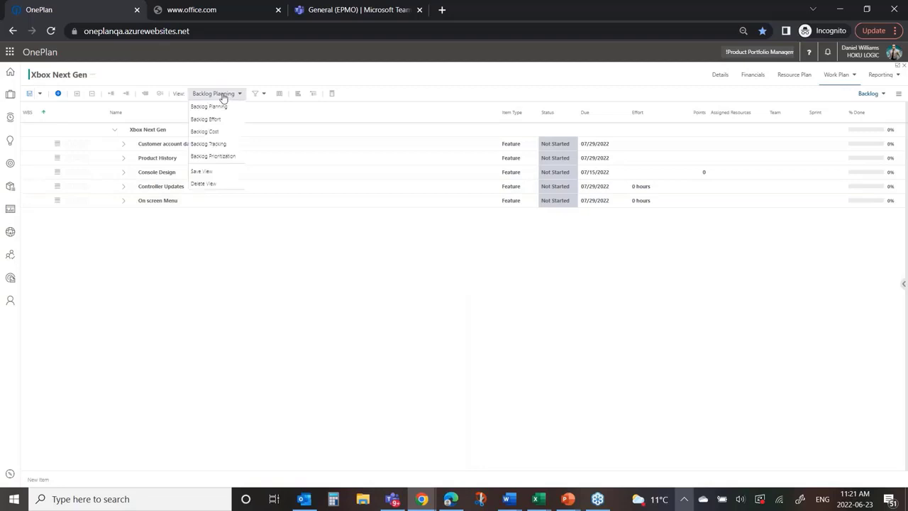
# - Switch the Xbox Next Gen backlog to the Backlog Prioritization view with WSJF scores
pyautogui.click(217, 158)
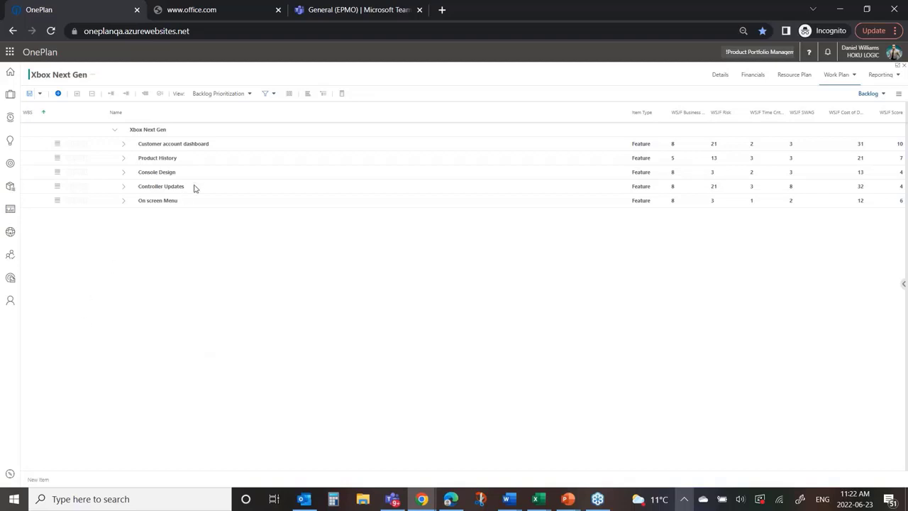
pyautogui.click(224, 93)
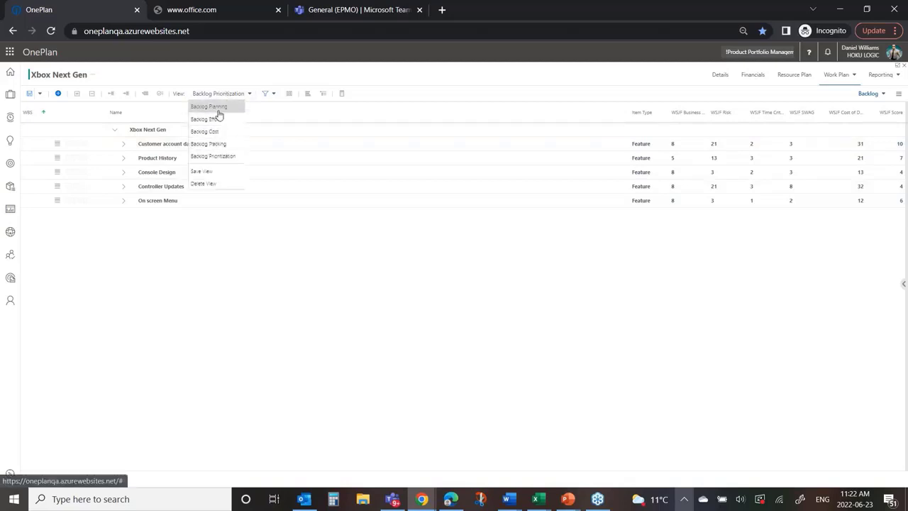
# - Return to Backlog Planning, expand all features into user stories, and turn on Show Sprints
pyautogui.click(219, 109)
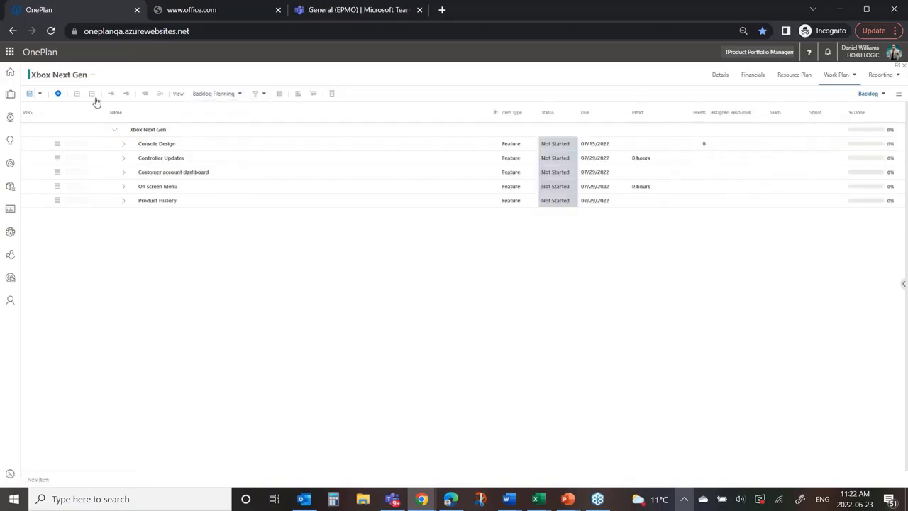
pyautogui.click(76, 95)
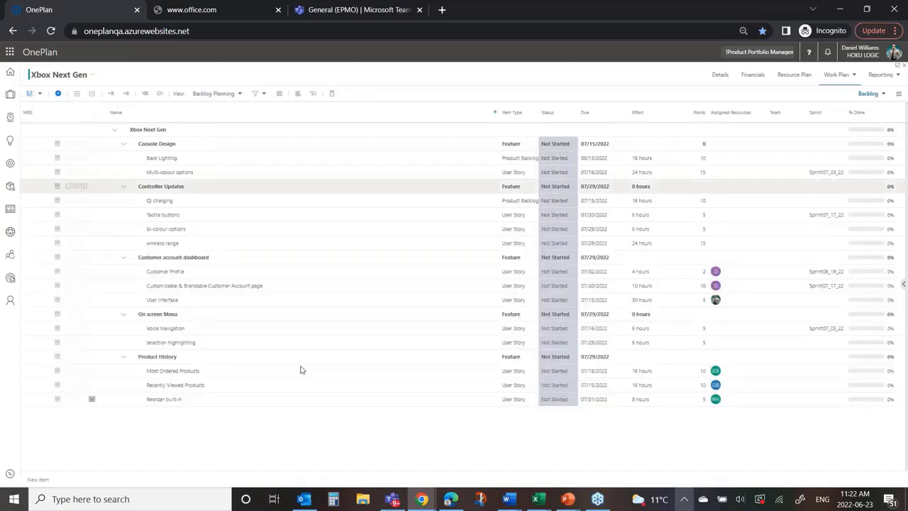
pyautogui.click(897, 93)
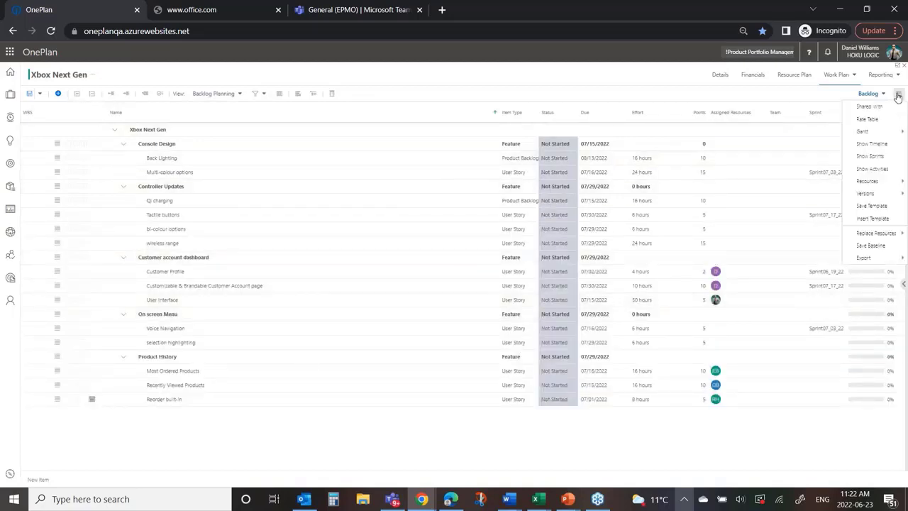
pyautogui.click(872, 157)
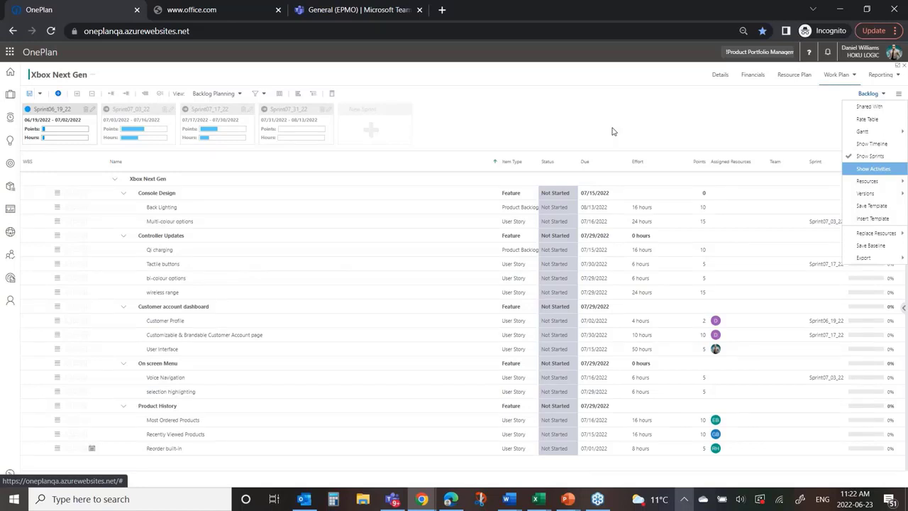
# - Put the User Interface story in Sprint07_03_22 and the wireless range story in Sprint07_31_22
pyautogui.click(822, 348)
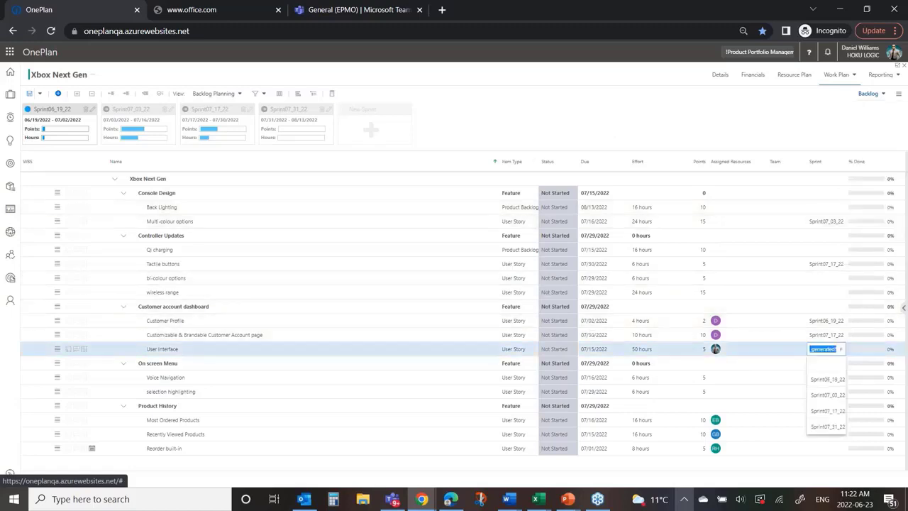
pyautogui.click(824, 394)
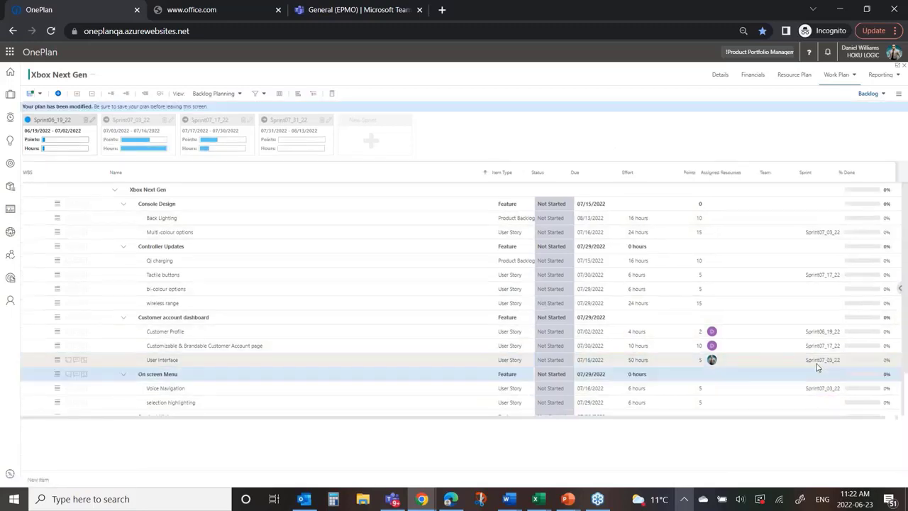
pyautogui.click(817, 305)
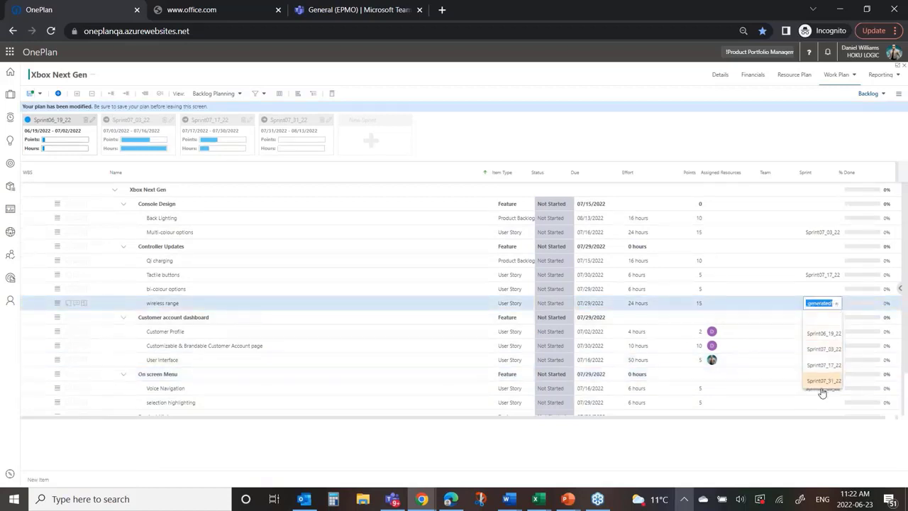
pyautogui.click(822, 381)
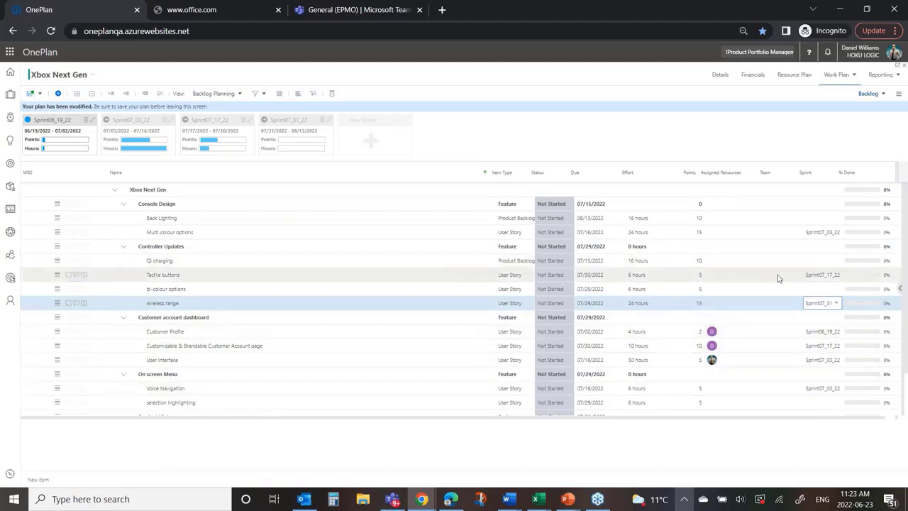
pyautogui.click(816, 289)
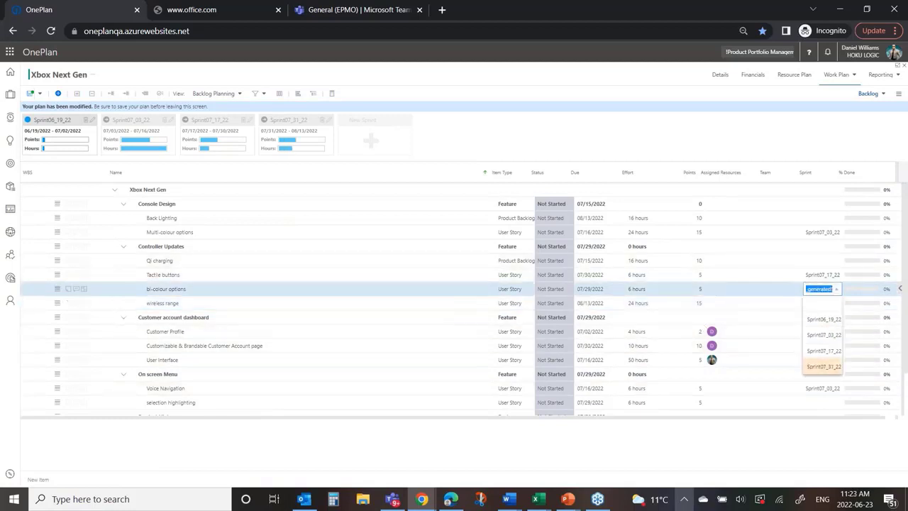
# - Filter the grid by Sprint07_03_22, Sprint07_17_22 and Sprint07_31_22, then clear the filter
pyautogui.click(137, 142)
pyautogui.click(215, 135)
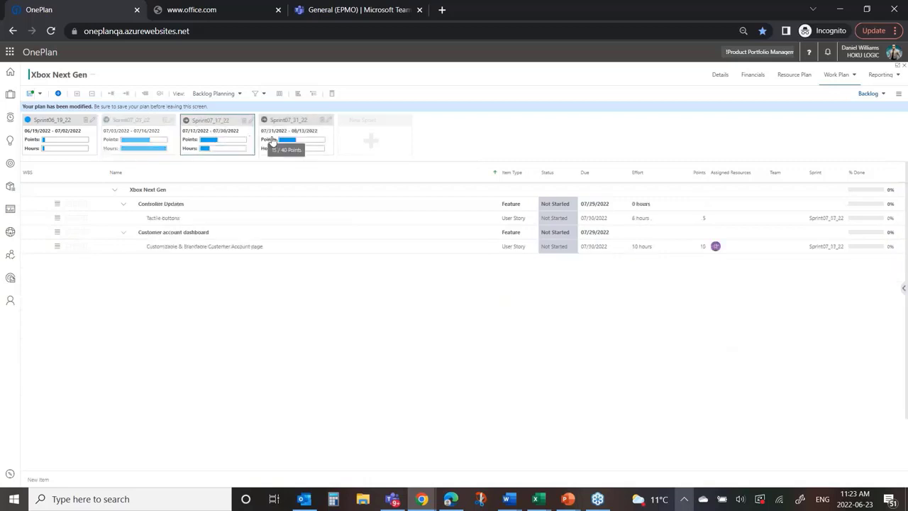
pyautogui.click(282, 141)
pyautogui.click(282, 141)
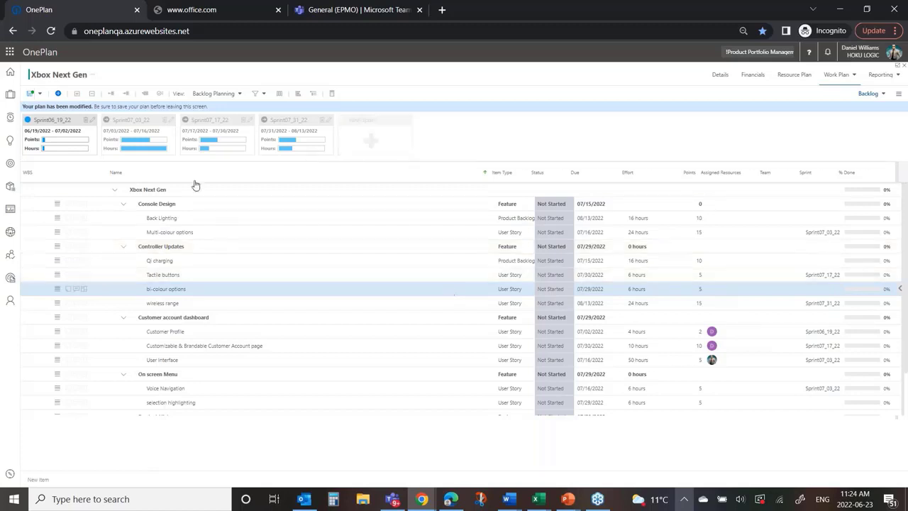
# - Open My Products and display it as the Product Board by State and Line
pyautogui.click(12, 186)
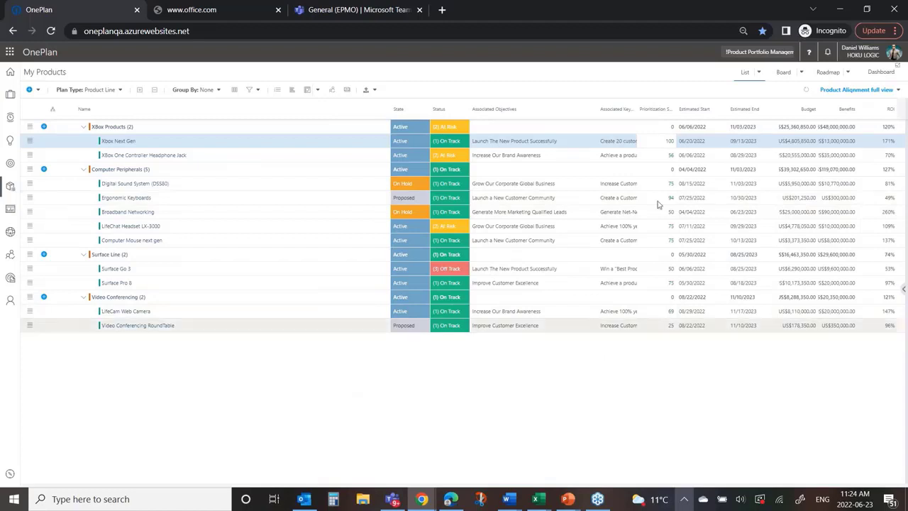
pyautogui.click(804, 73)
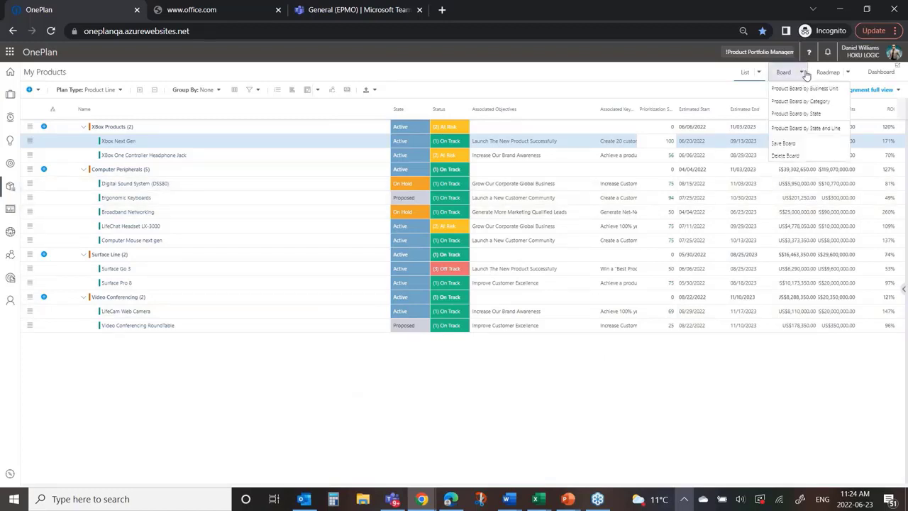
pyautogui.click(789, 129)
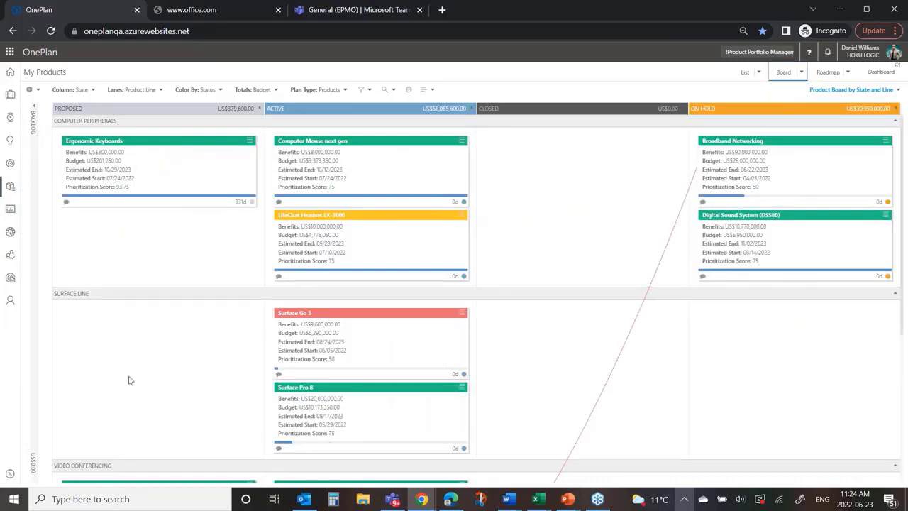
pyautogui.scroll(-4, 129, 380)
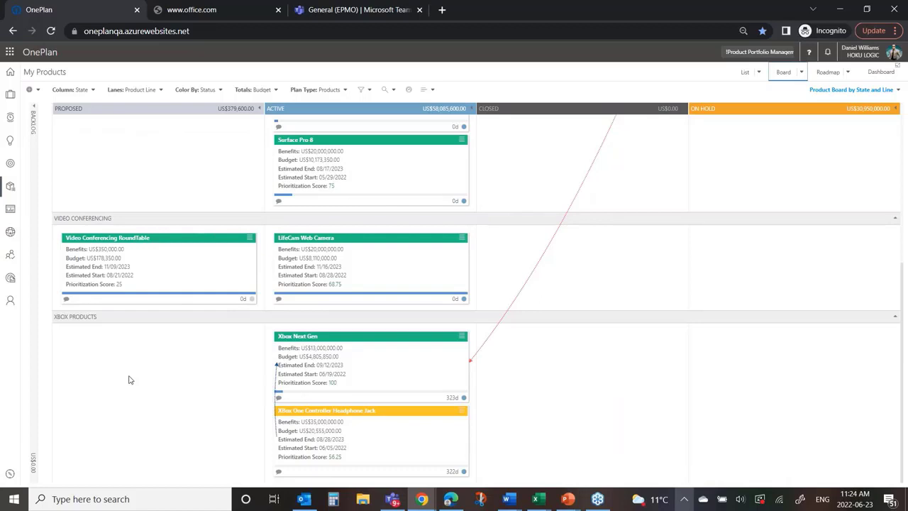
pyautogui.scroll(5, 129, 381)
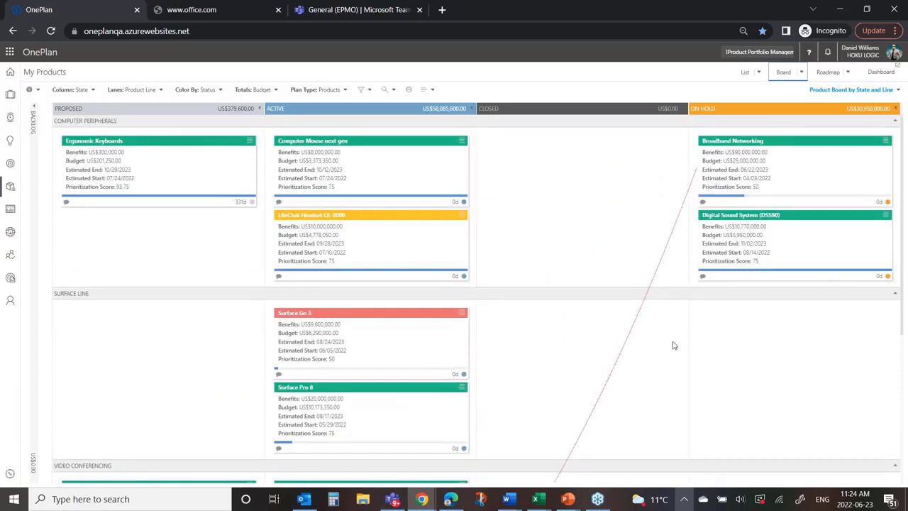
# - Switch My Products to the Product Roadmap by Product Line timeline
pyautogui.click(848, 74)
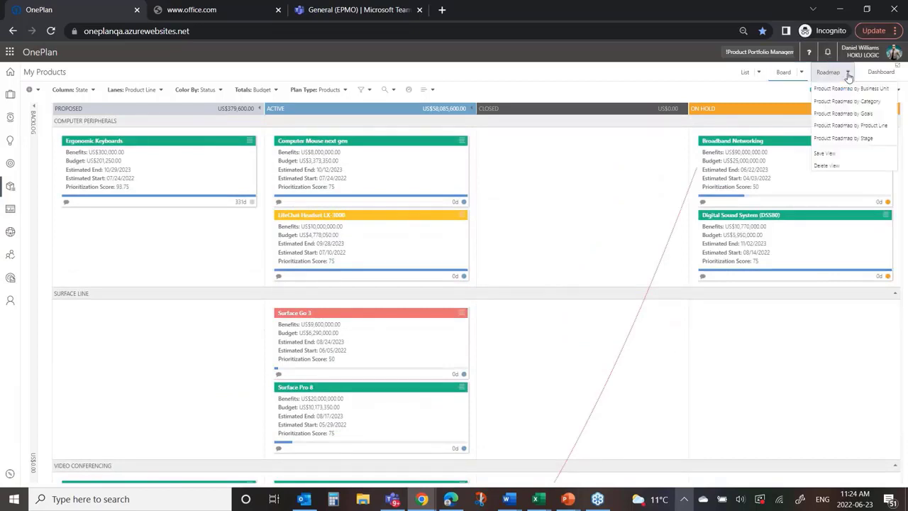
pyautogui.click(832, 129)
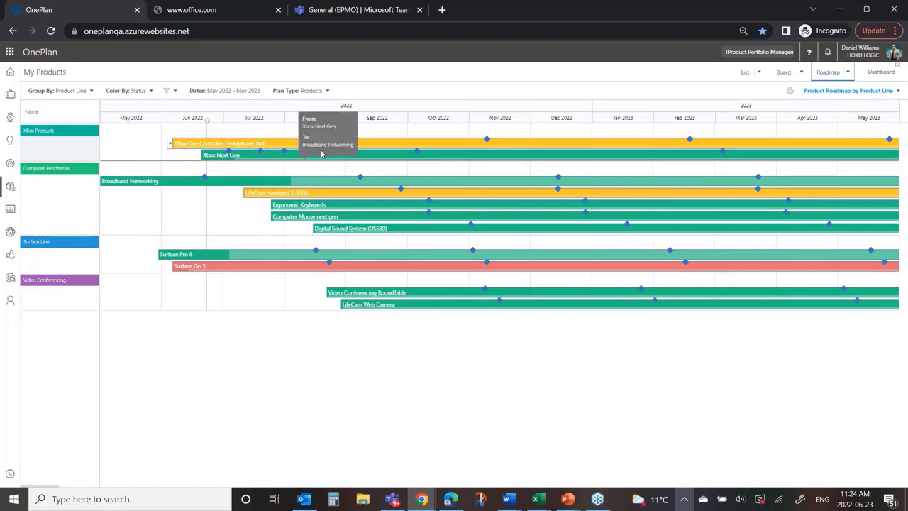
pyautogui.moveTo(330, 144)
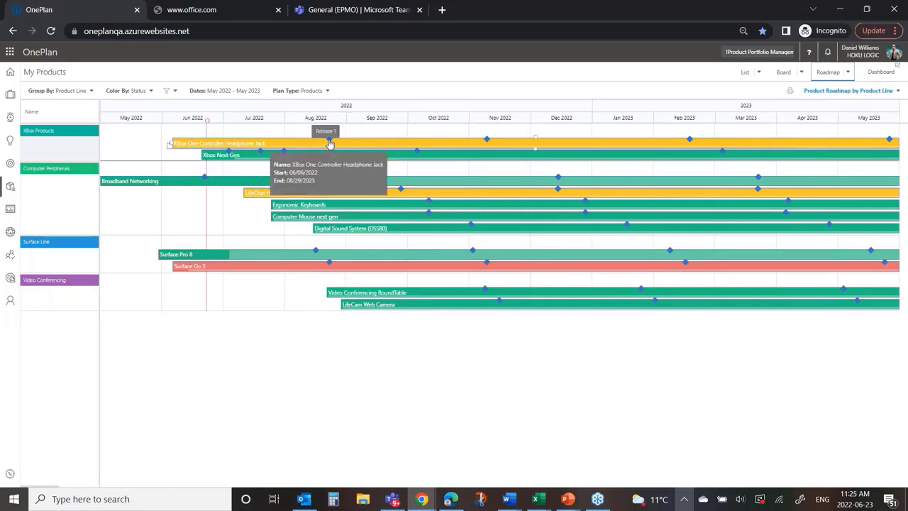